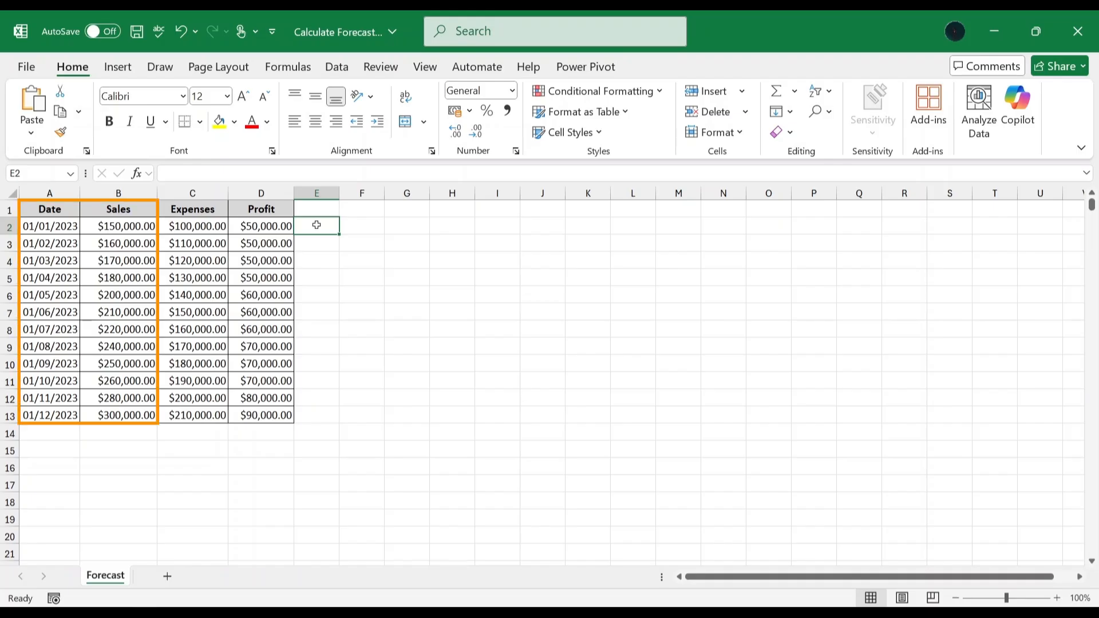
Create a forecast sheet from the Date and Sales columns with the forecast ending on 01/12/2024.
left_click_drag(45, 209, 122, 408)
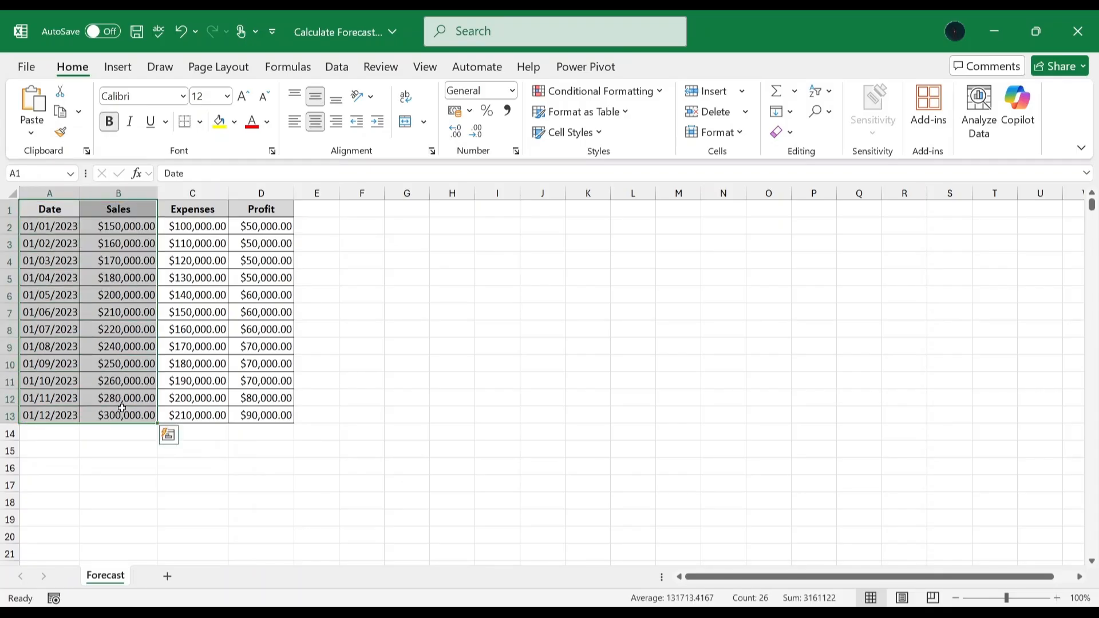
left_click(339, 67)
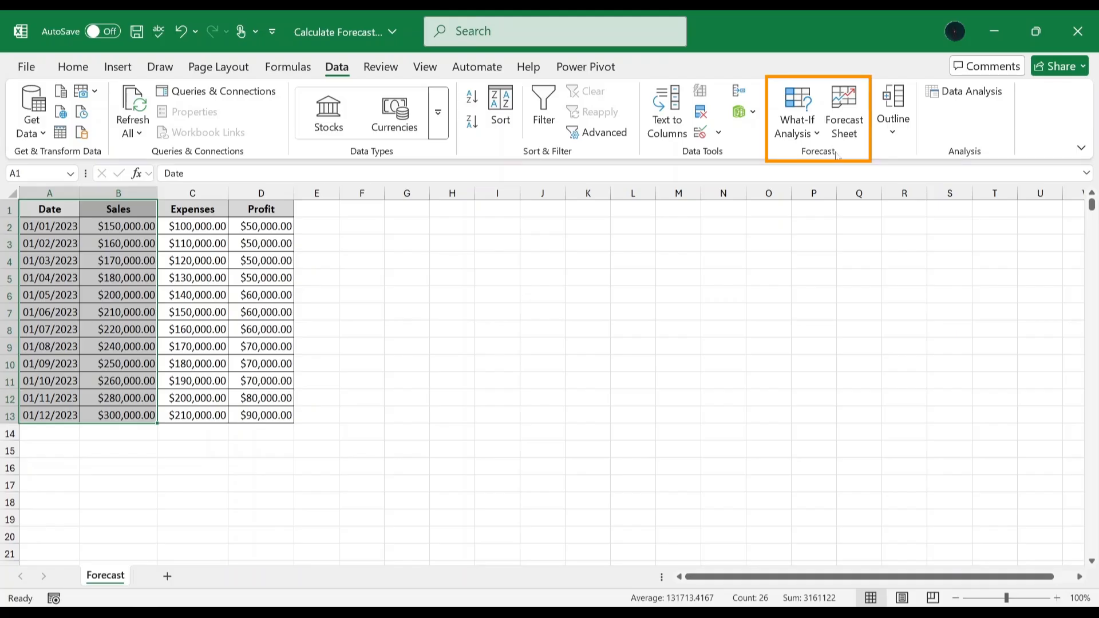
left_click(843, 121)
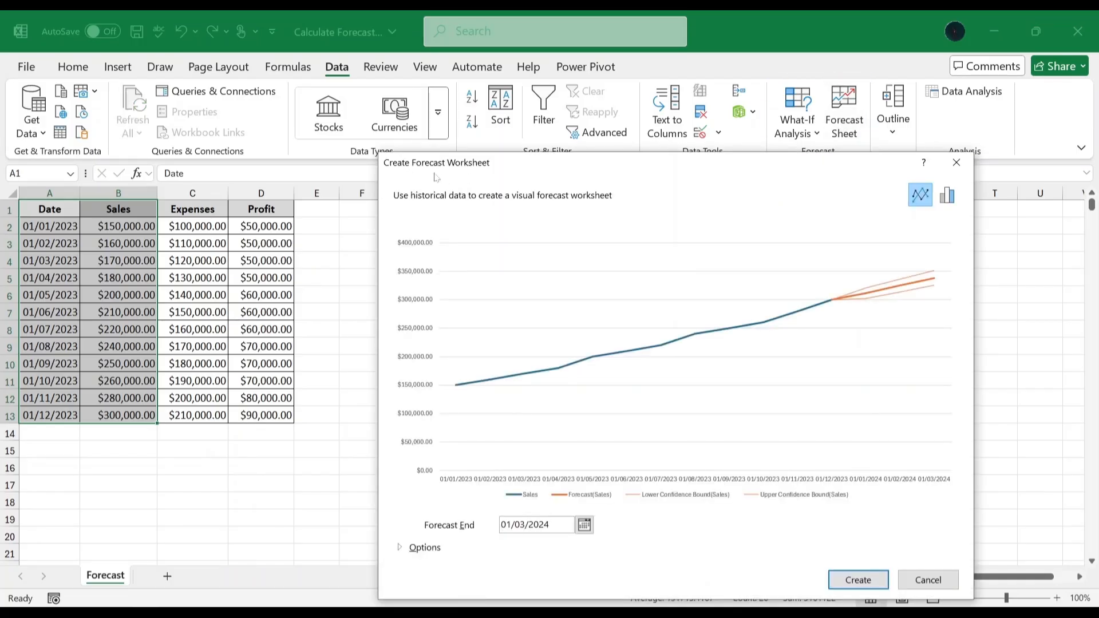
key("Tab")
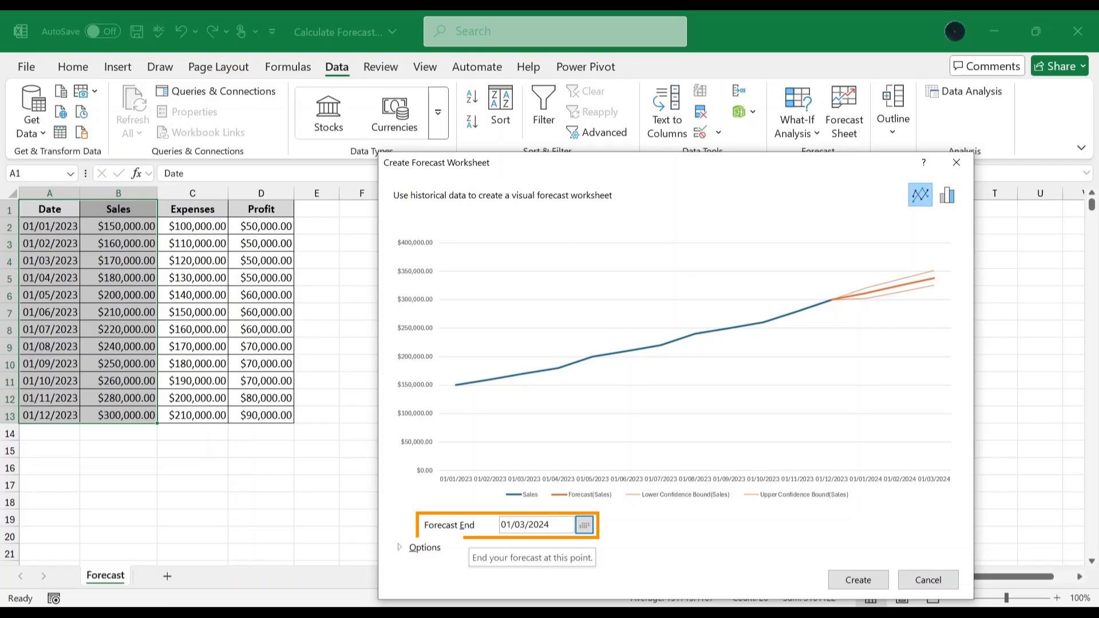
left_click(521, 525)
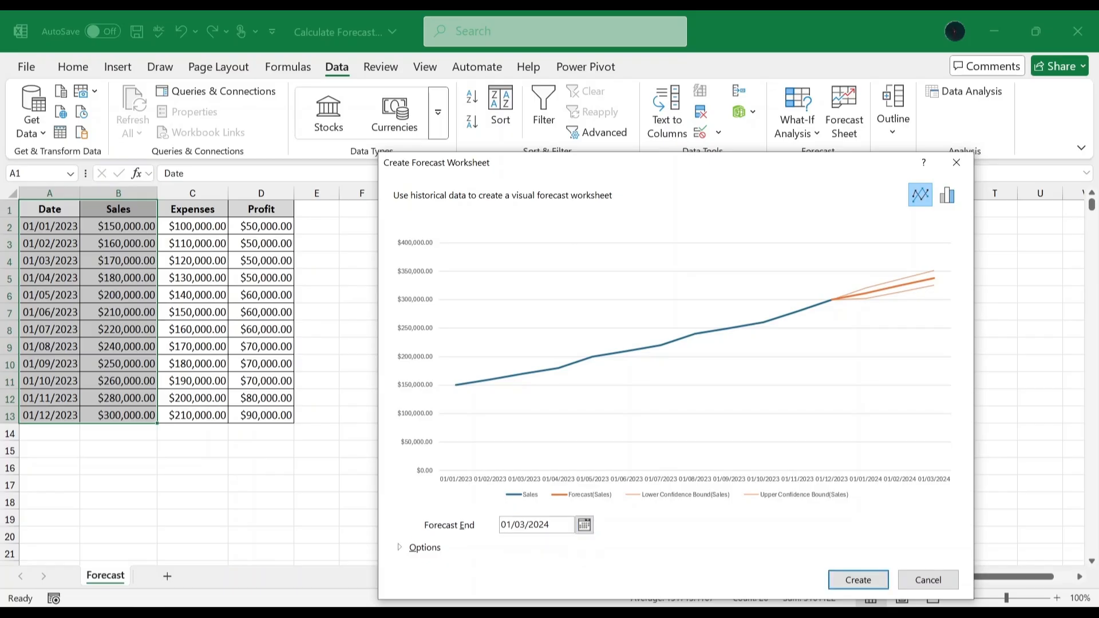
key("BackSpace")
key("BackSpace")
type("12")
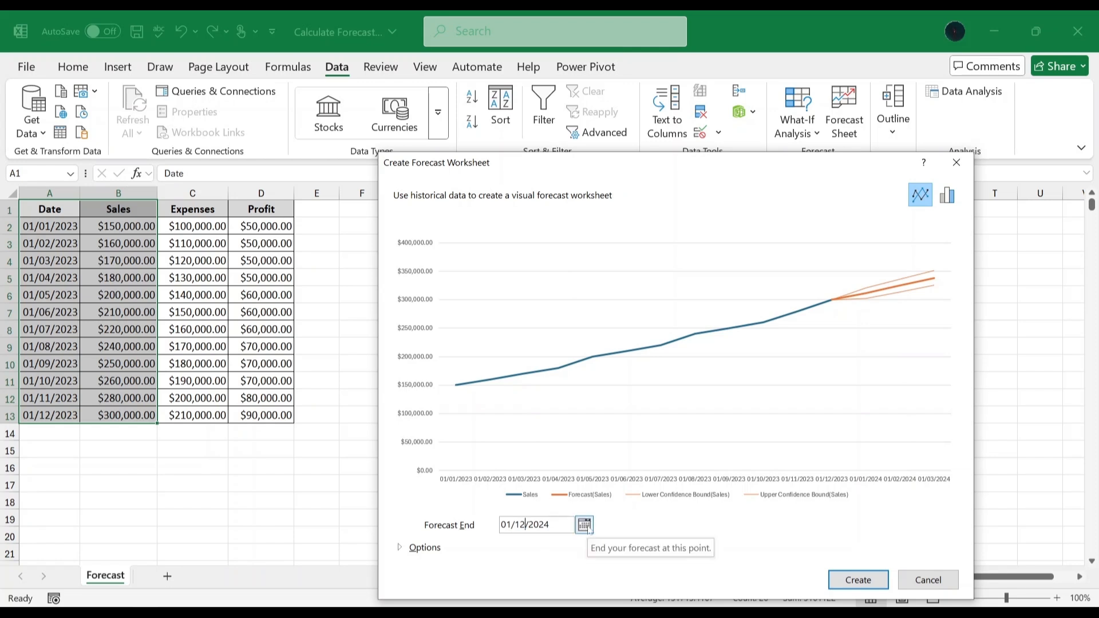
left_click(850, 576)
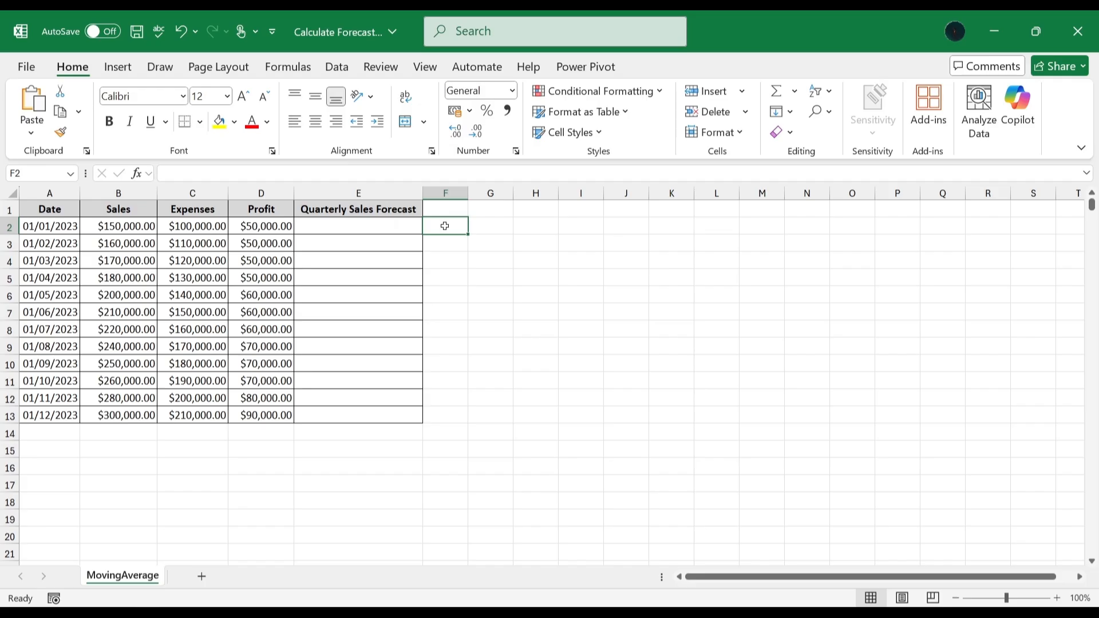
Enter =AVERAGE(B2:B4) in E5 to average the first three months of sales.
left_click(361, 276)
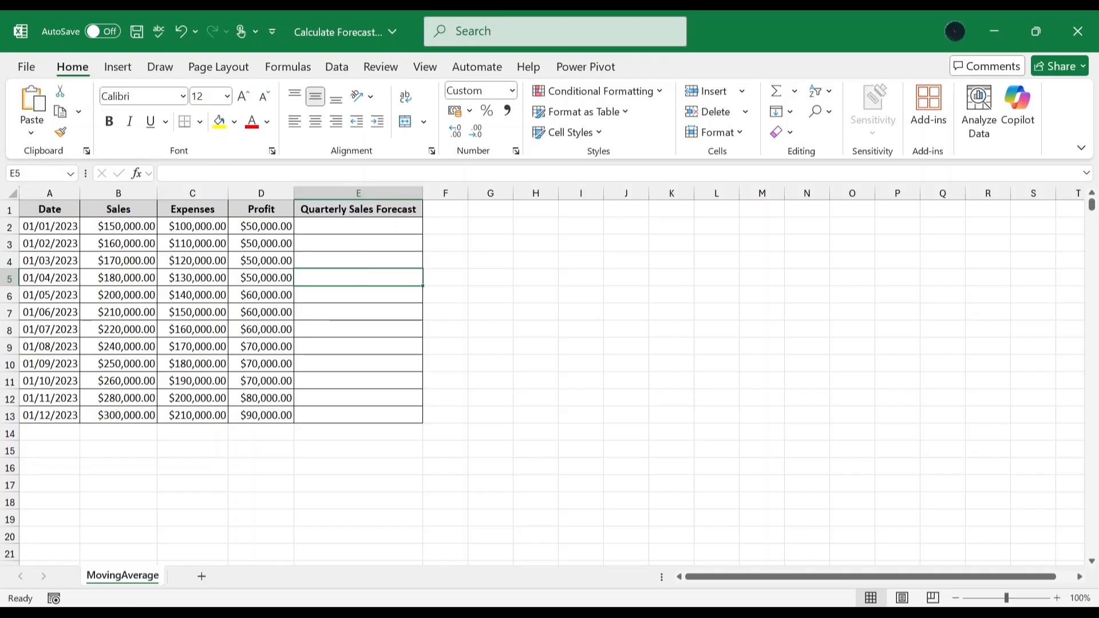
type("=")
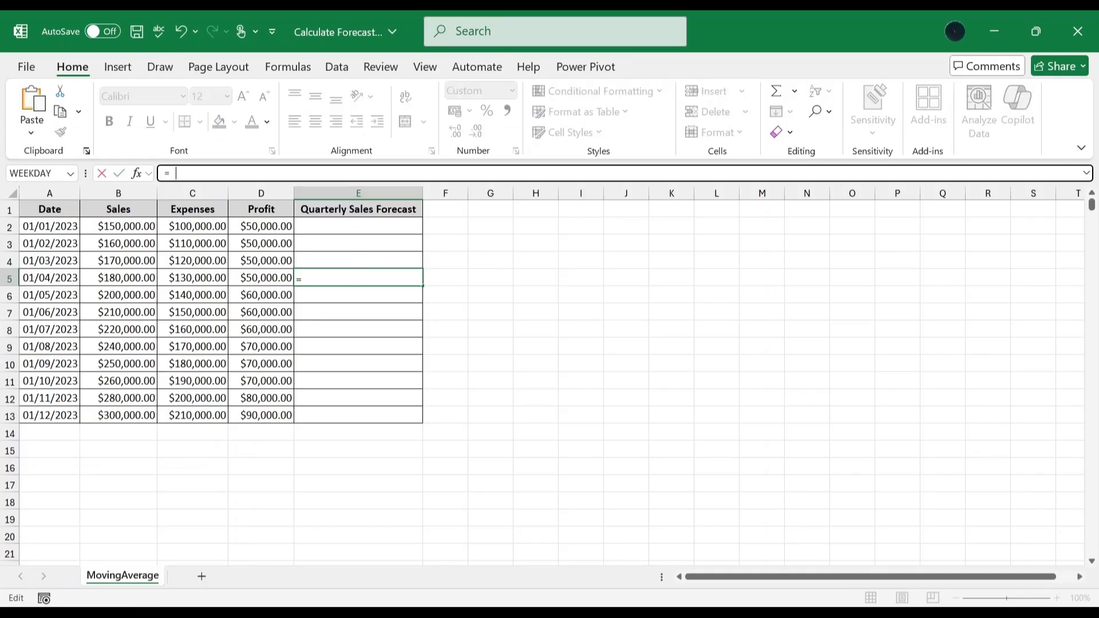
type("AVERAGE(")
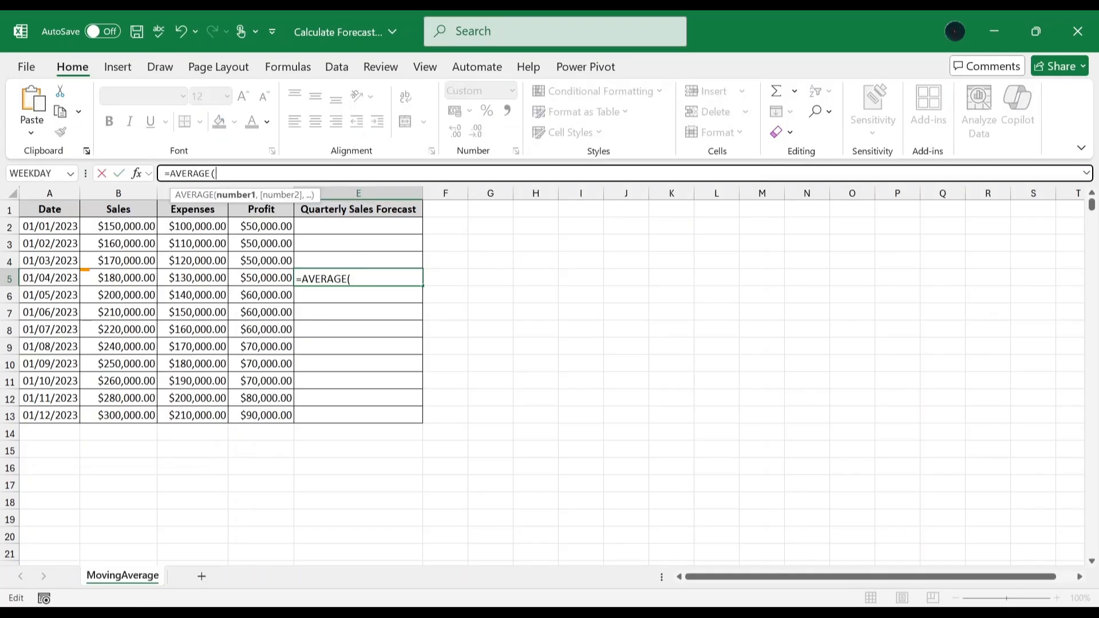
left_click(146, 223)
left_click_drag(145, 244, 142, 262)
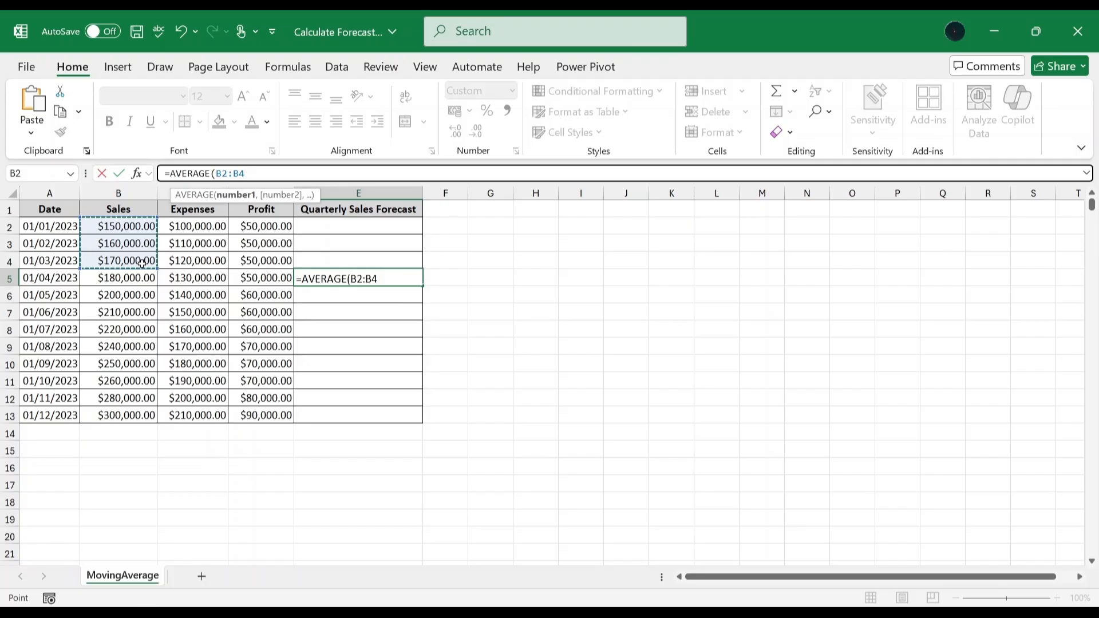
type(")")
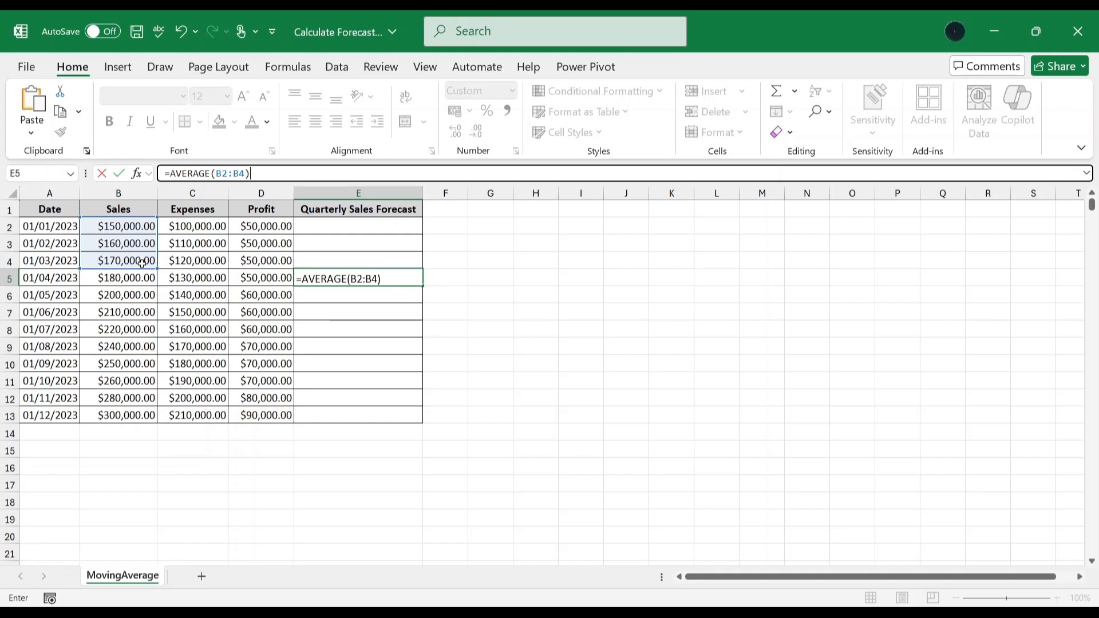
key("Return")
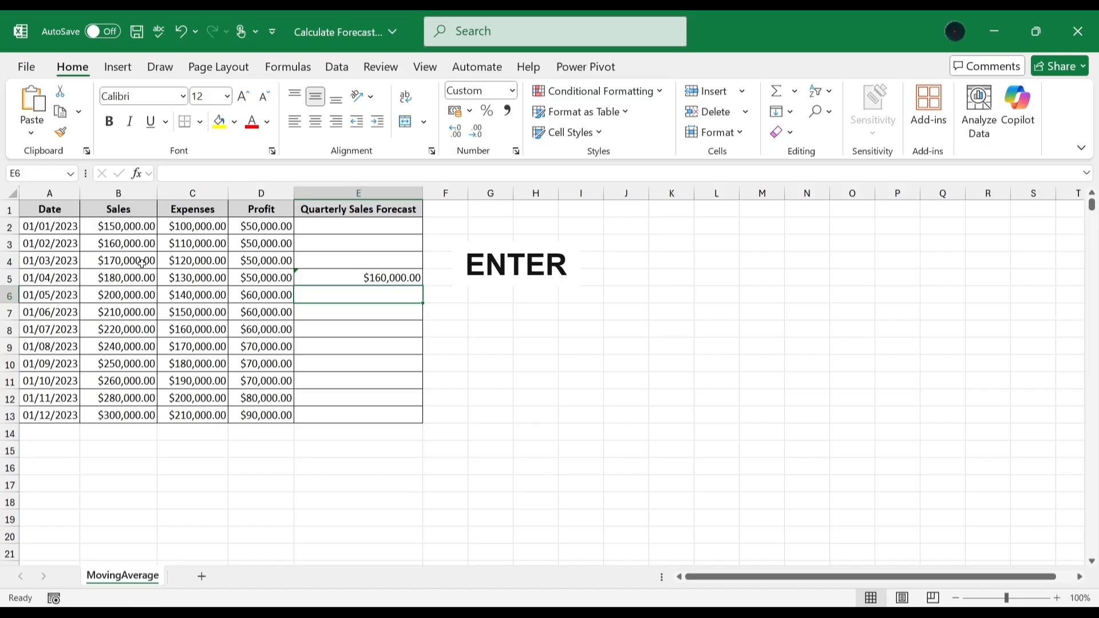
Fill the moving-average formula from E5 down through E13.
left_click(401, 279)
left_click_drag(422, 285, 425, 418)
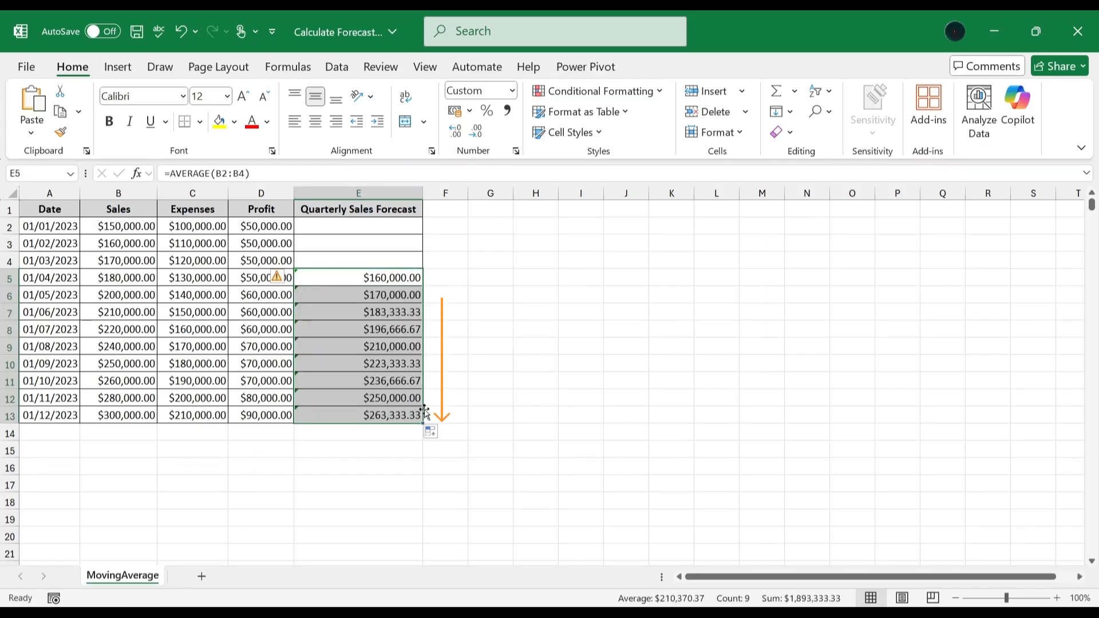
left_click(456, 276)
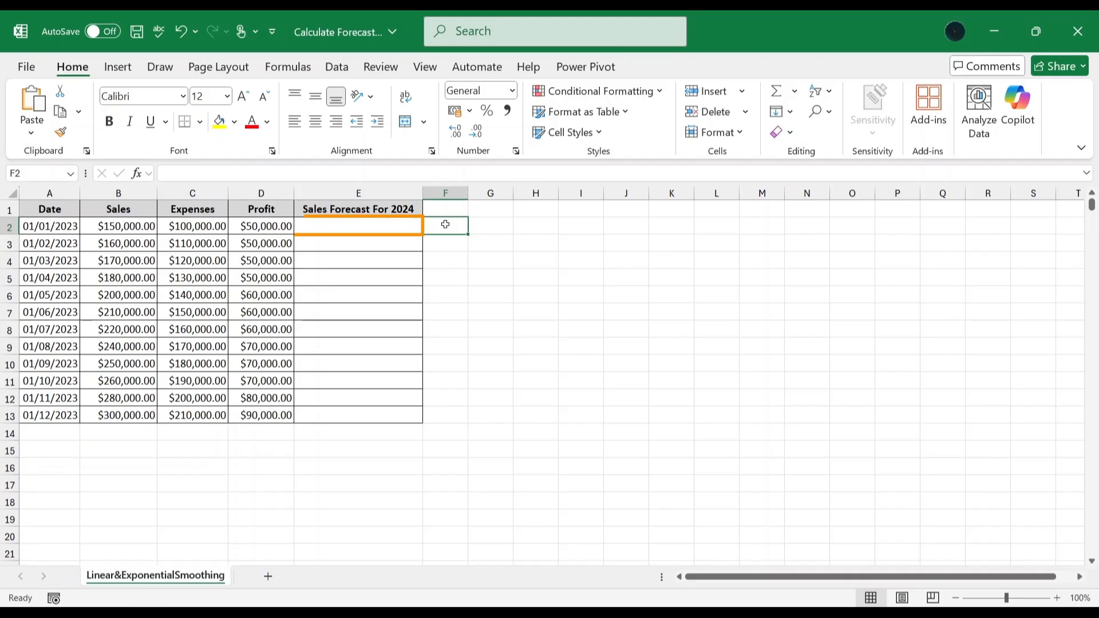
Paste the formula =FORECAST.LINEAR(DATE(2024,MONTH(A2),1),B$2:B$13,A$2:A$13) into E2 of the smoothing sheet.
left_click(377, 226)
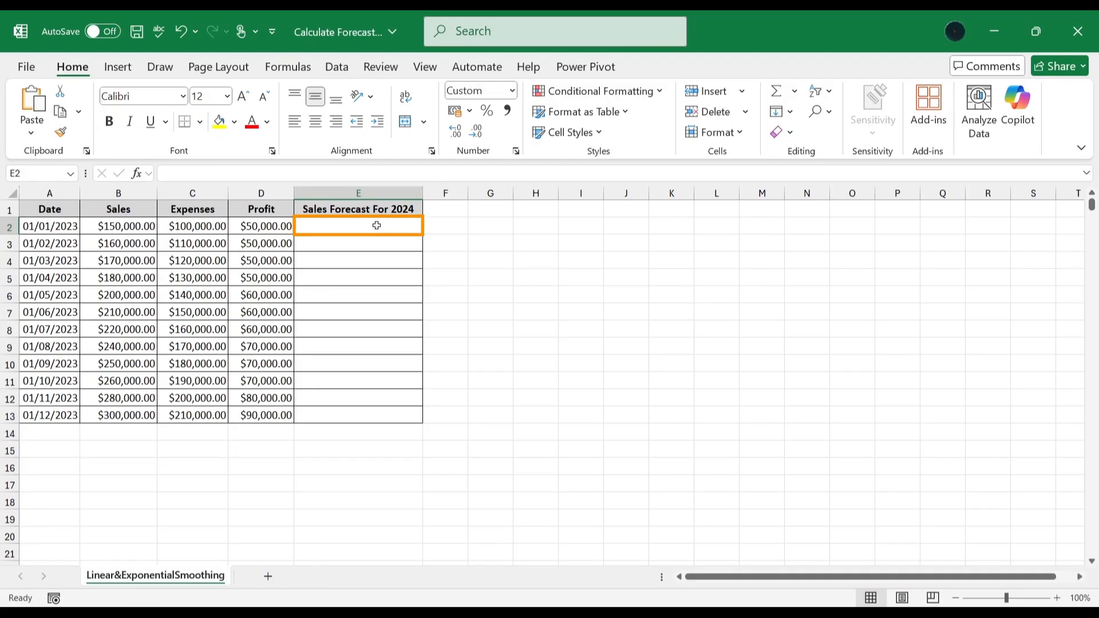
left_click(376, 173)
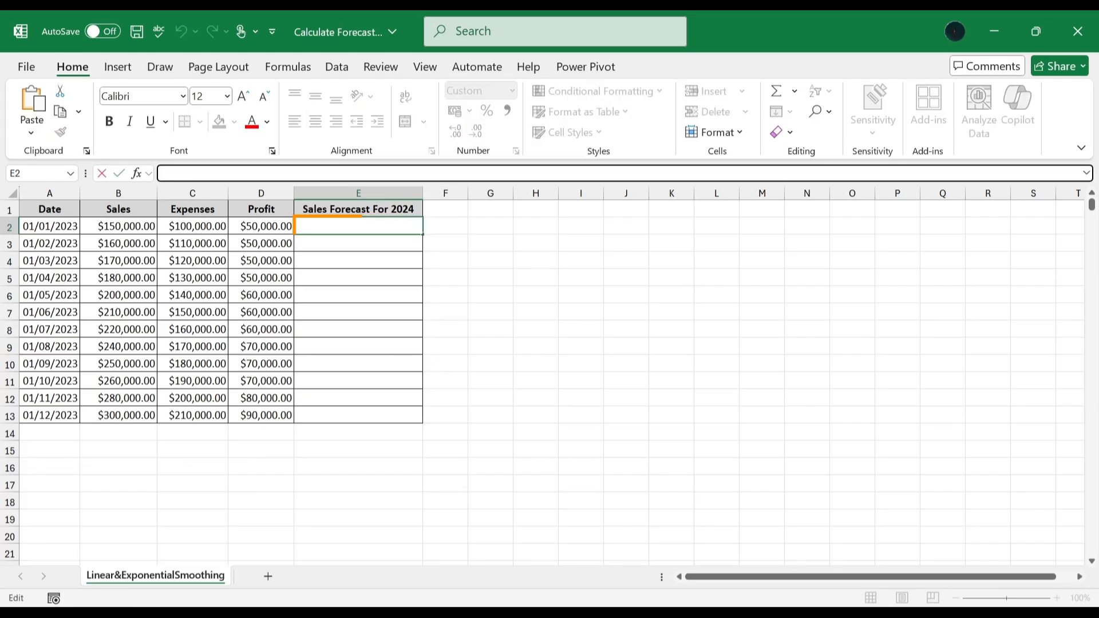
type("=FORECAST.LINEAR(DATE(2024,MONTH(A2),1),B$2:B$13,A$2:A$13)")
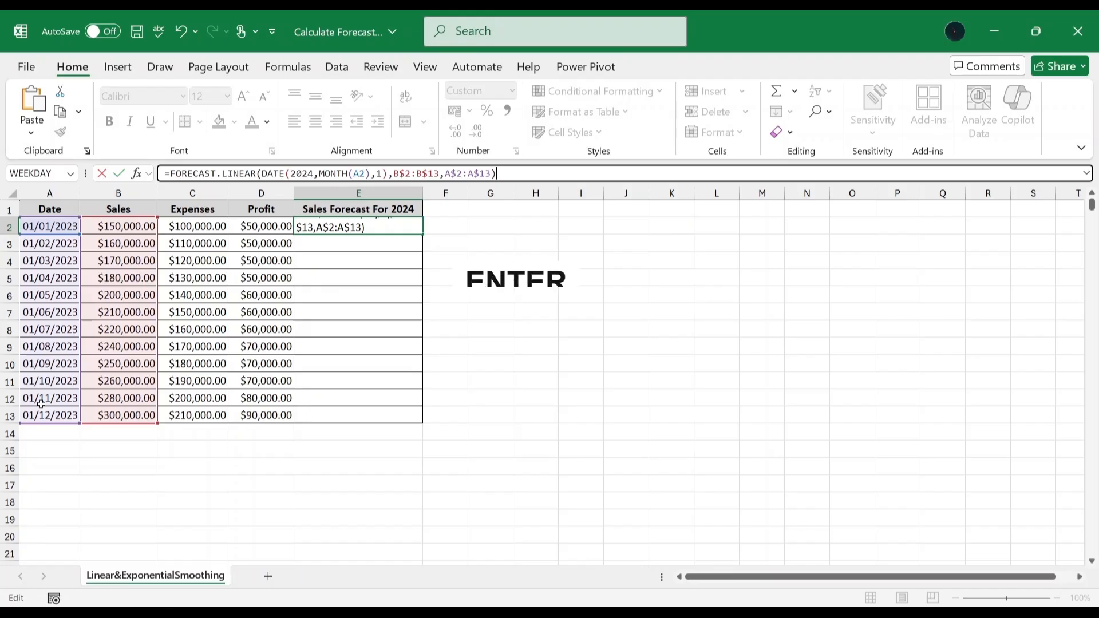
key("Return")
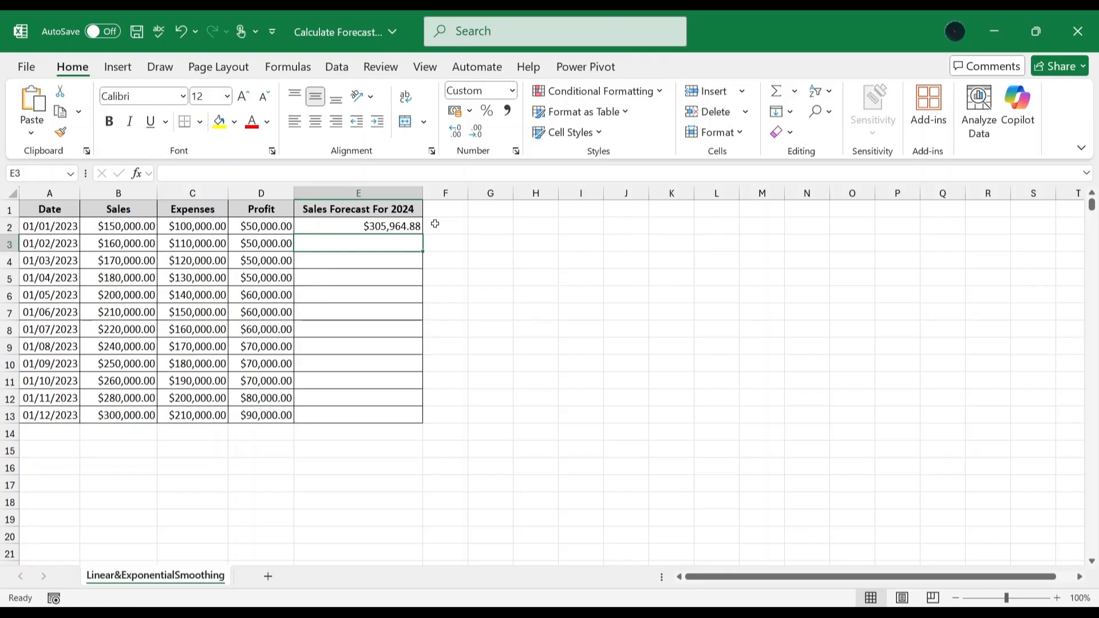
Edit E2's formula to use FORECAST.ETS instead of FORECAST.LINEAR.
left_click(411, 225)
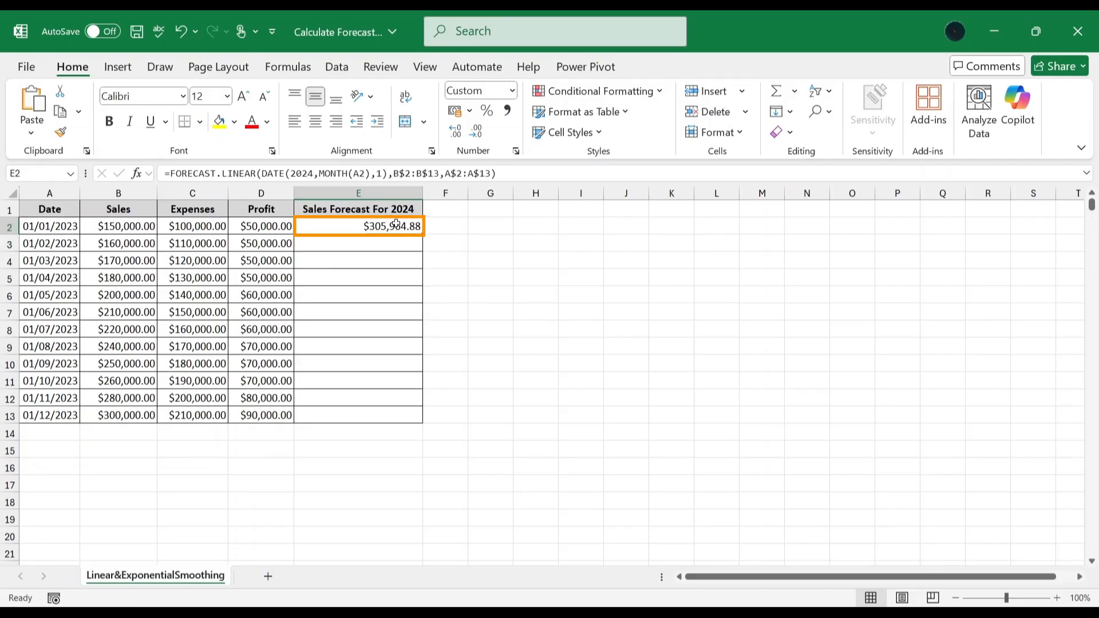
left_click(342, 172)
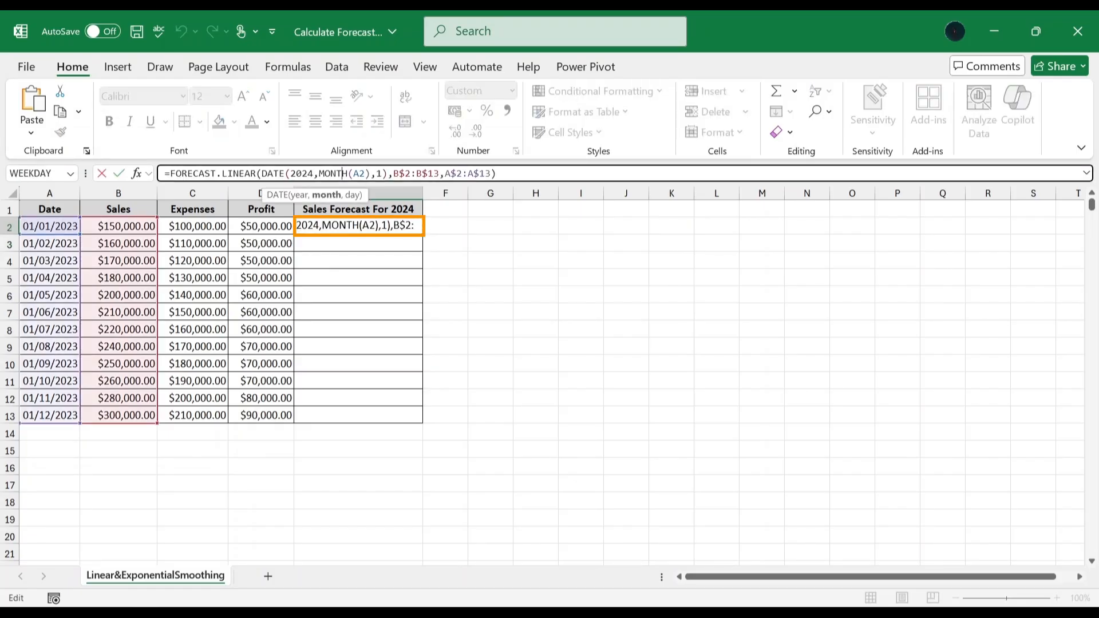
left_click_drag(222, 173, 256, 173)
key("BackSpace")
type("ETS")
key("Right")
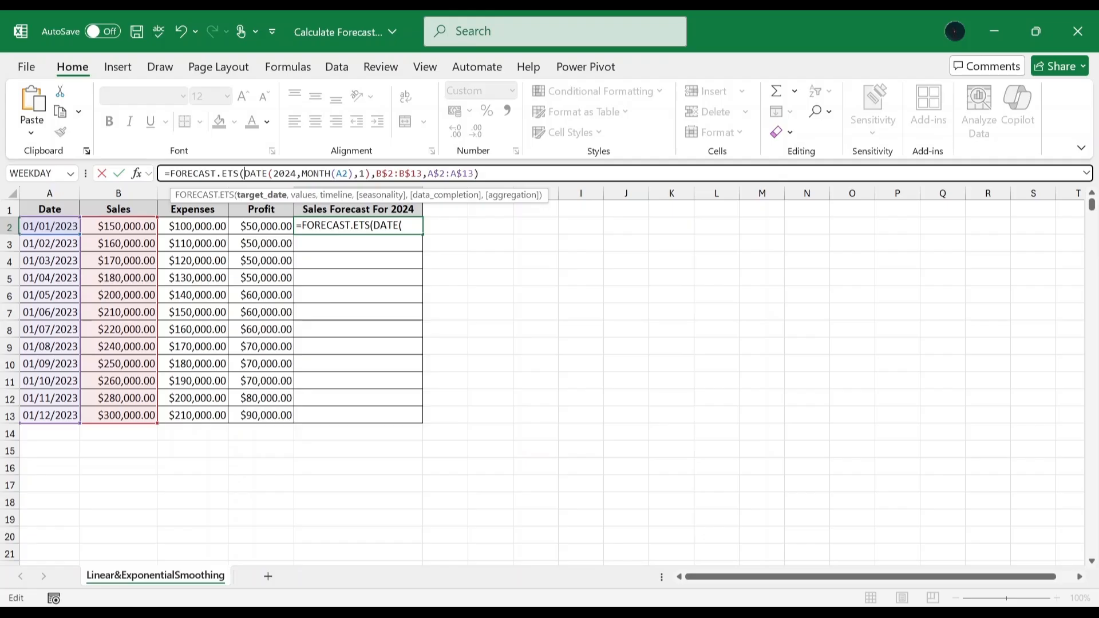
key("Return")
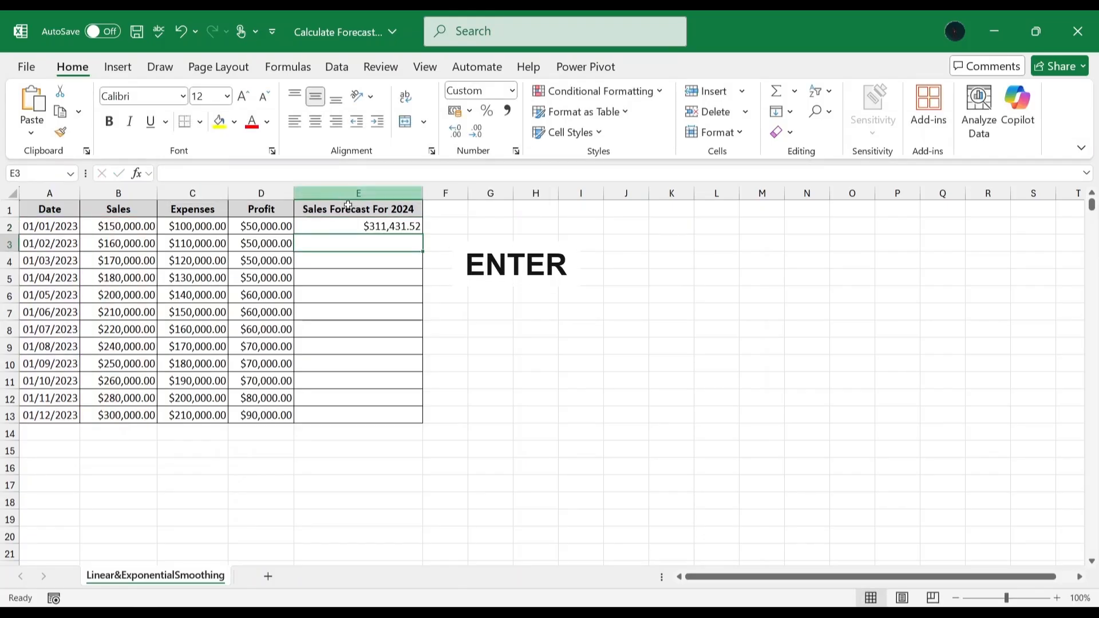
Fill the FORECAST.ETS formula from E2 down through E13.
left_click(399, 226)
double_click(423, 233)
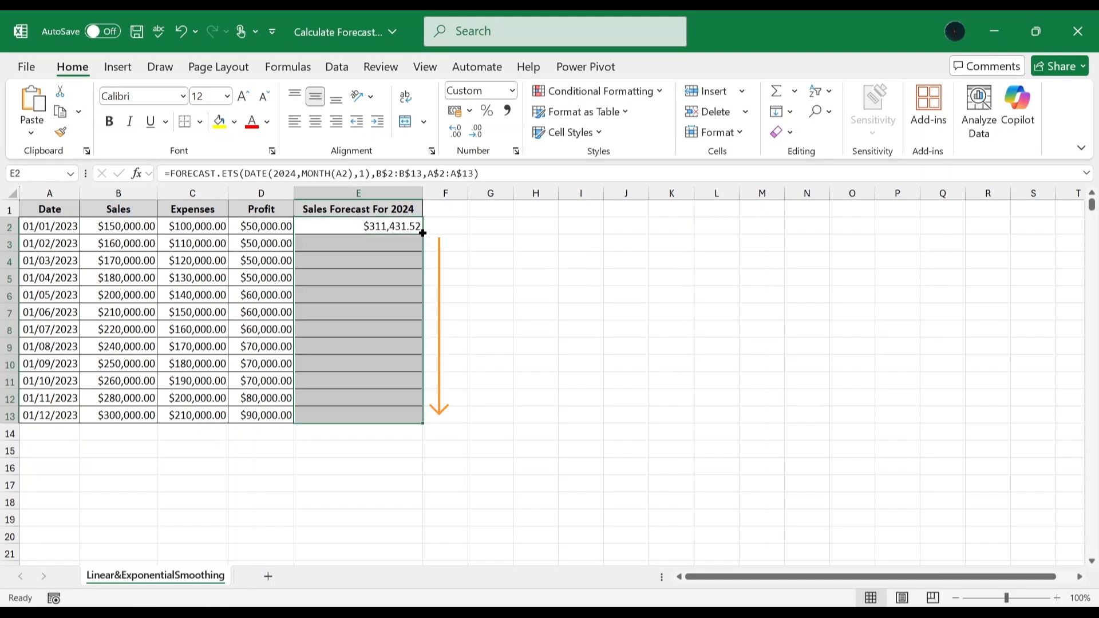
left_click(439, 224)
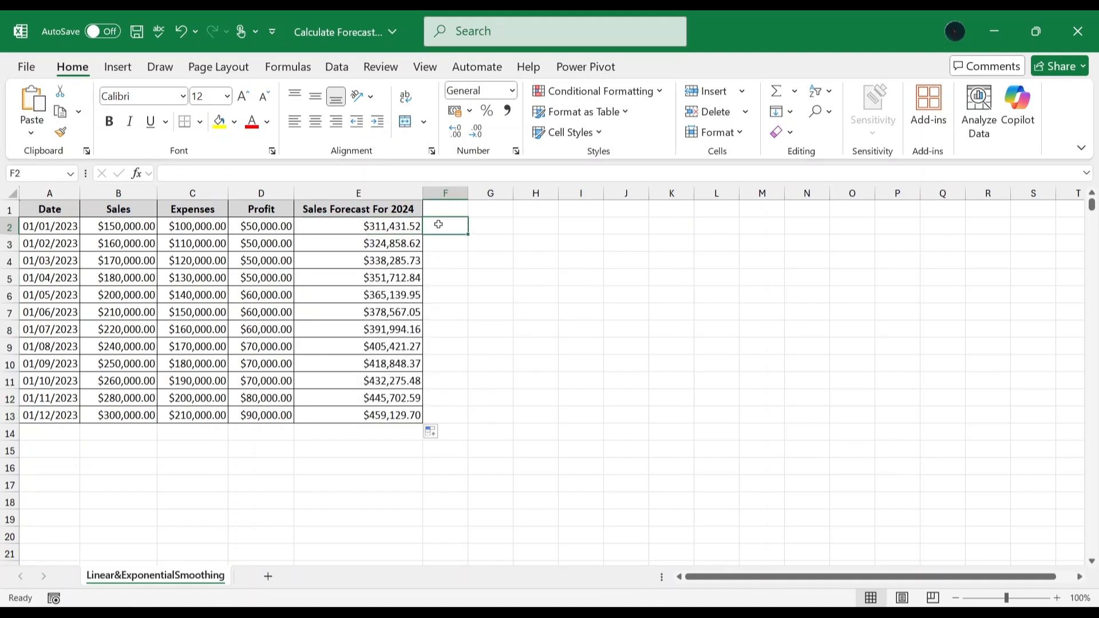